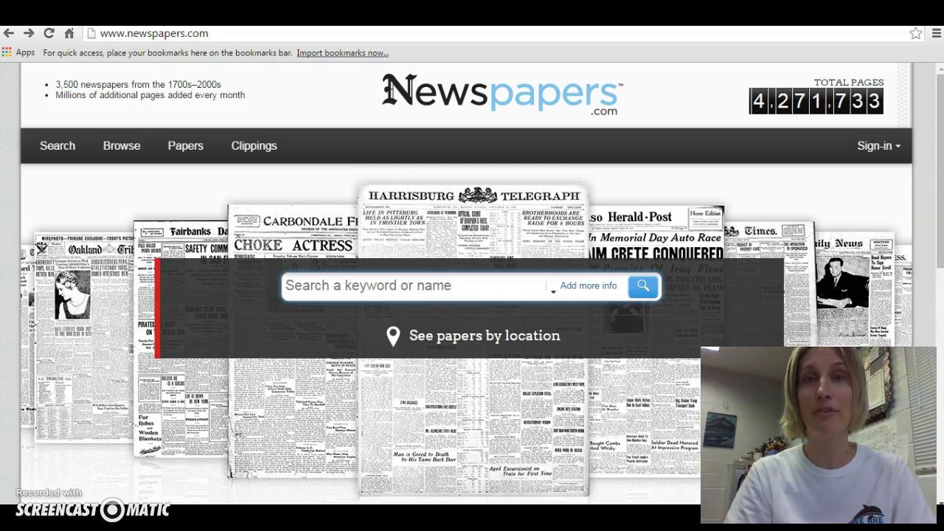
- Search the newspaper archive for the ancestor's full name
text(victor ziller)
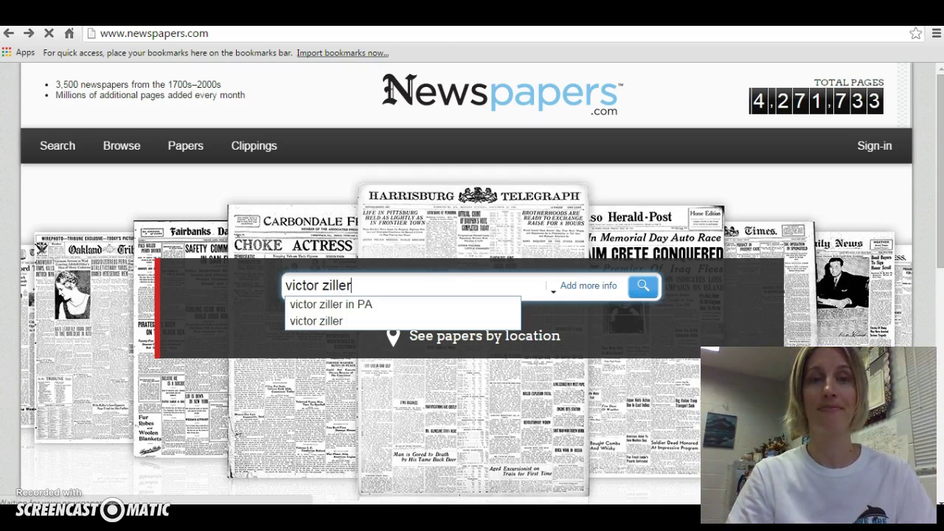
key(Return)
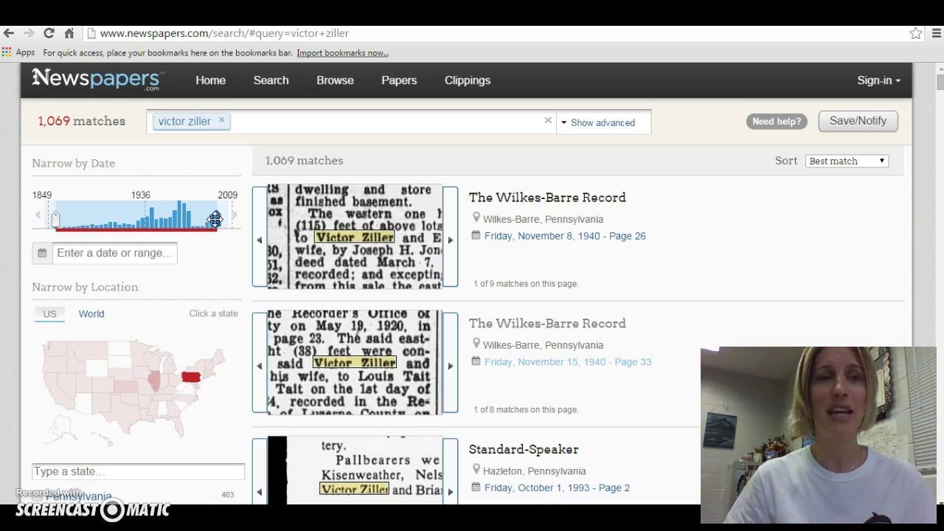
- Narrow the search results to the date range 1893 to 1949
drag(215, 219, 84, 221)
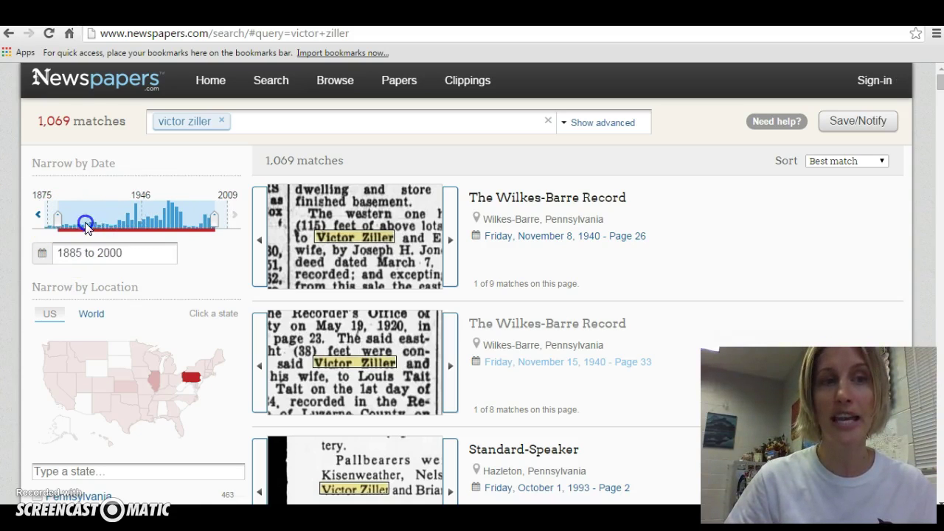
click(79, 253)
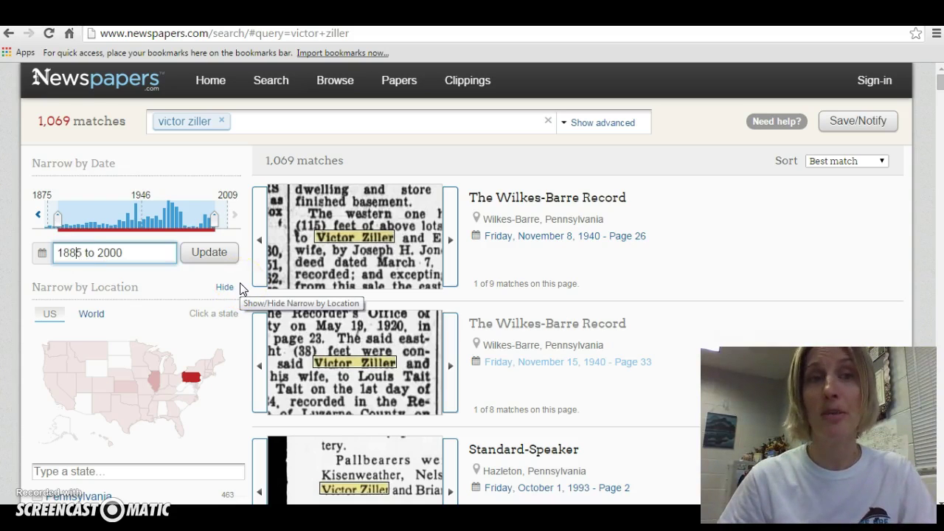
key(shift+Right)
key(shift+Right)
text(93)
click(142, 254)
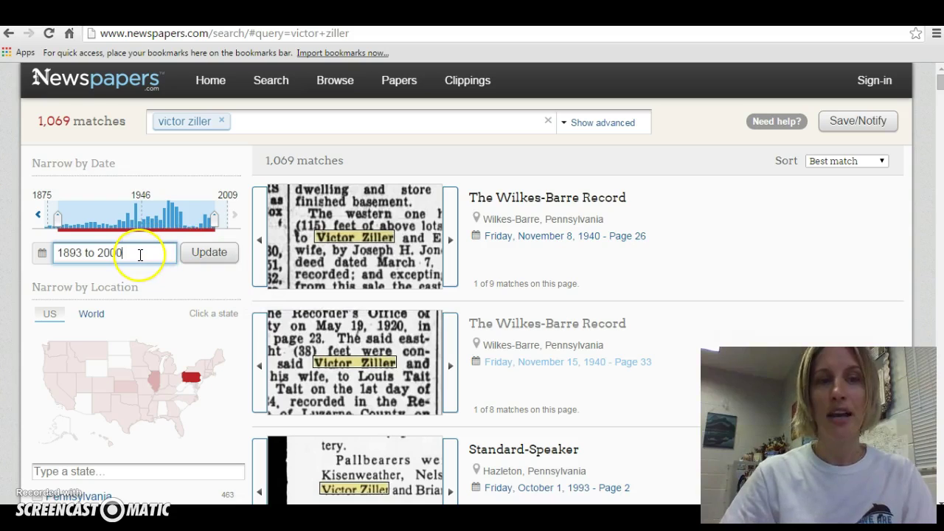
key(BackSpace)
key(BackSpace)
key(BackSpace)
key(BackSpace)
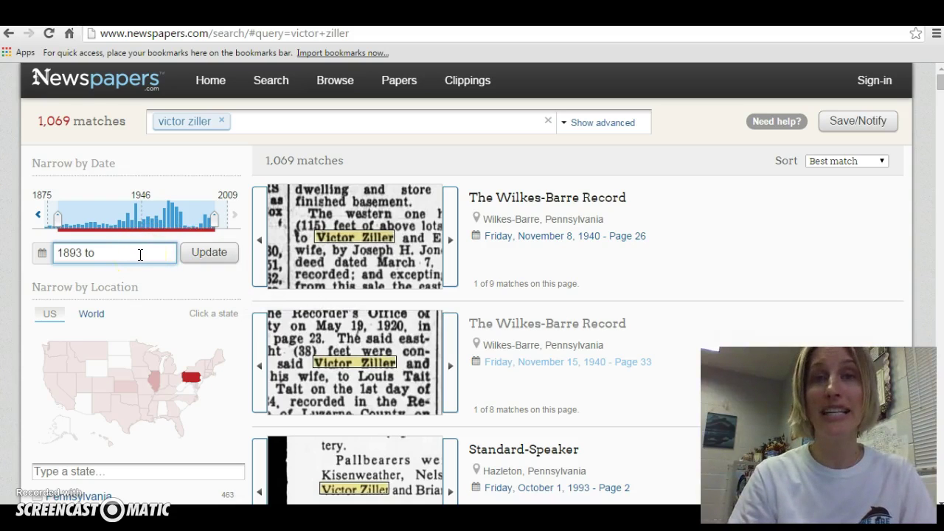
text(1949)
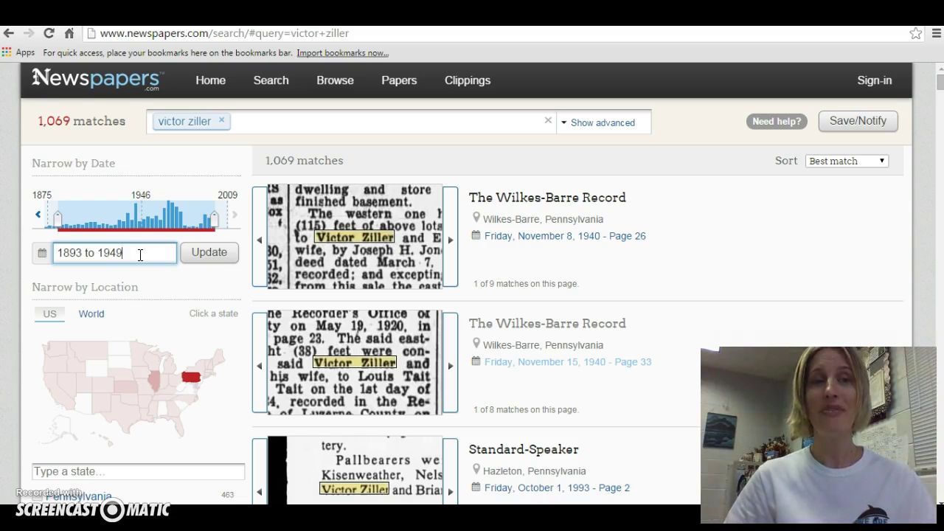
click(192, 253)
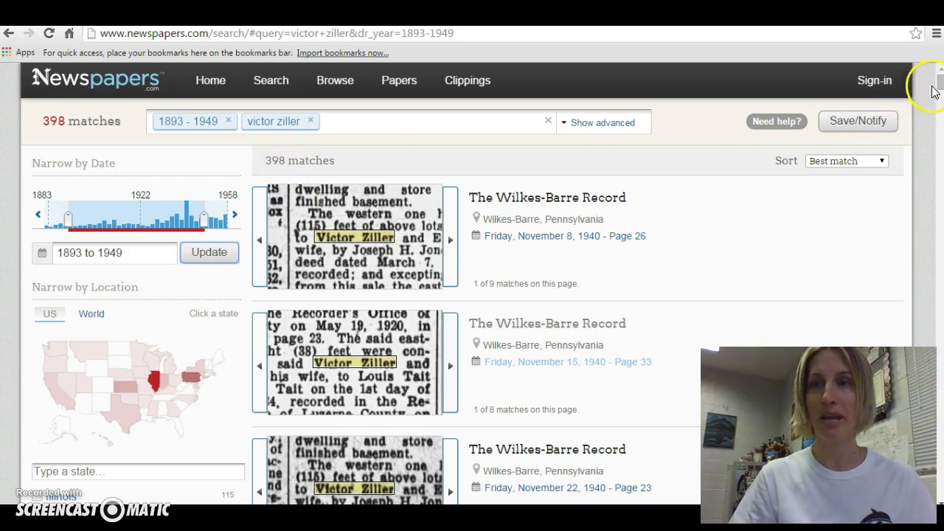
- Limit the results to Pennsylvania and open page 26 of The Wilkes-Barre Record from November 8, 1940
drag(940, 87, 940, 90)
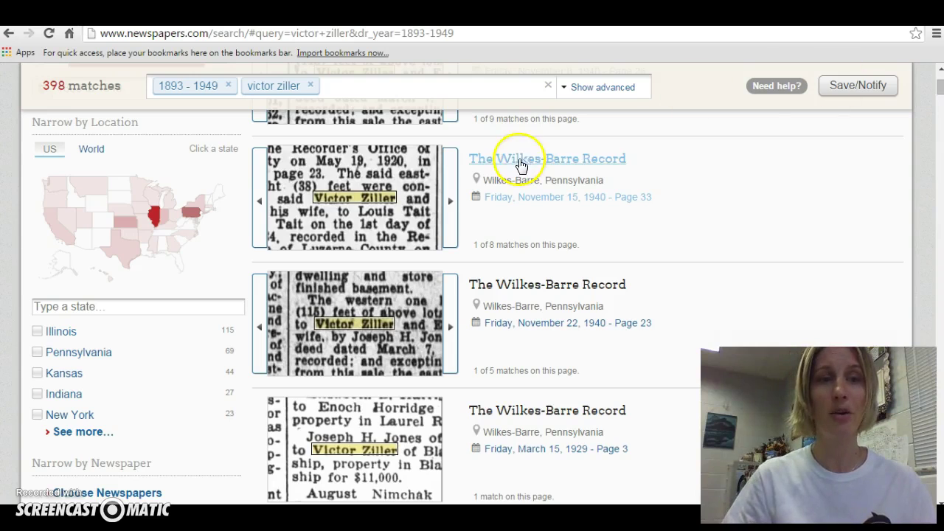
click(73, 353)
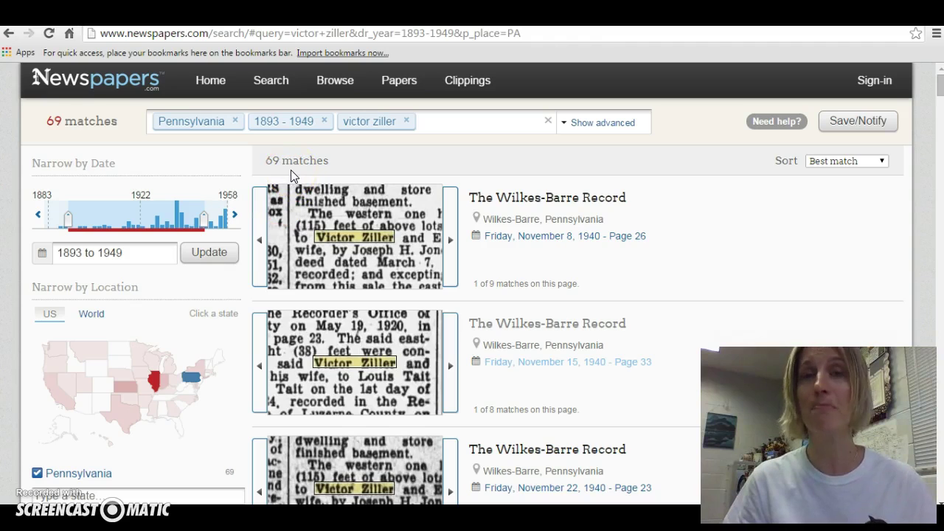
click(347, 258)
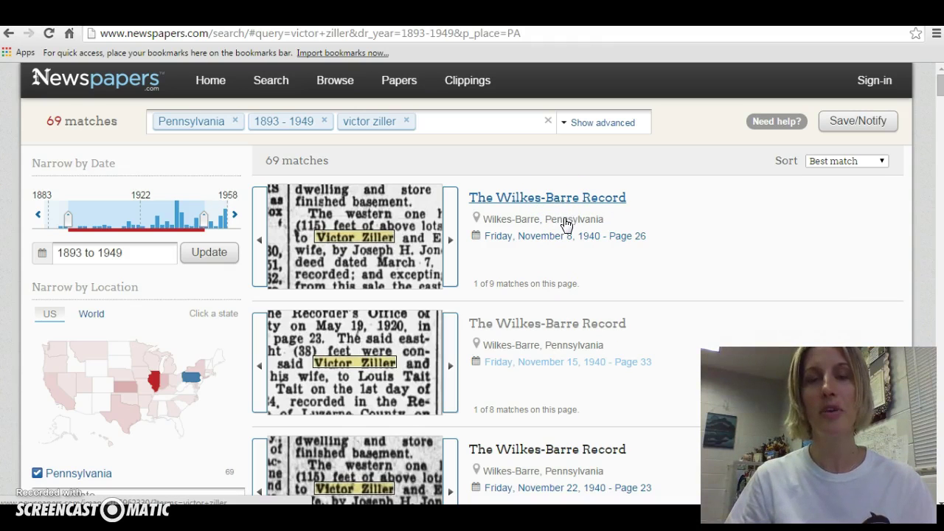
click(561, 241)
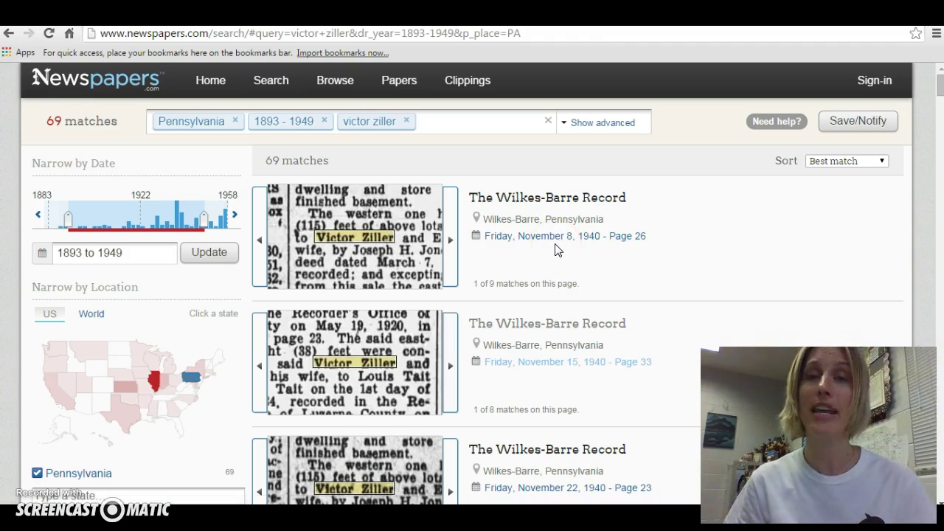
click(544, 196)
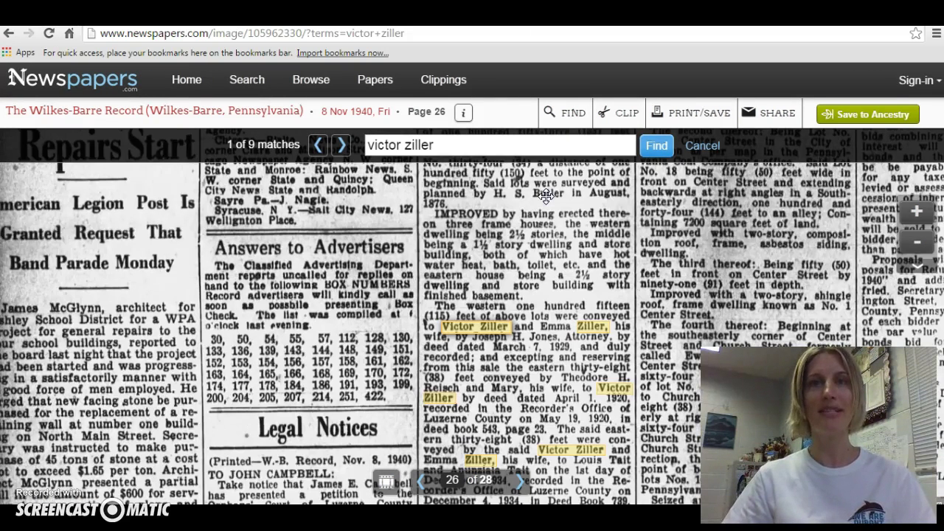
- Select a portion of the page to print or save, framing the column text from "finished basement" through "basement erected thereon"
drag(378, 369, 353, 274)
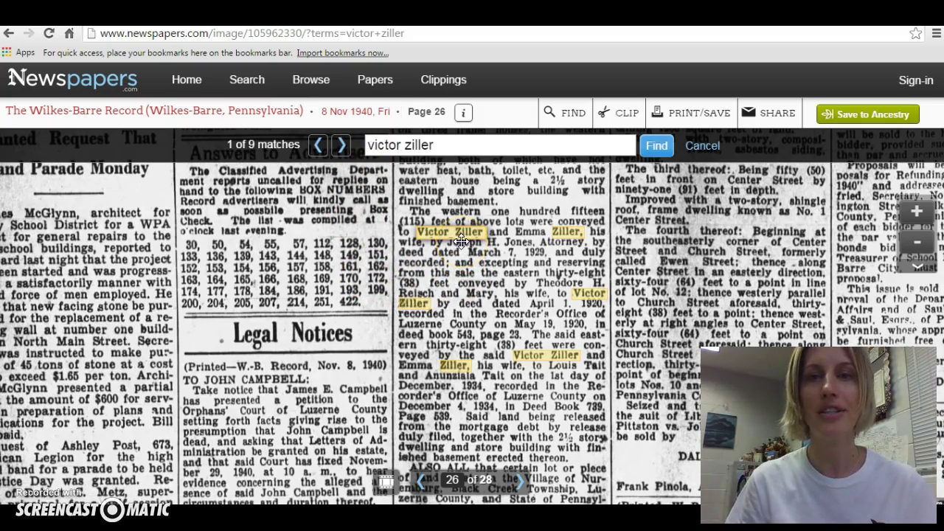
click(547, 250)
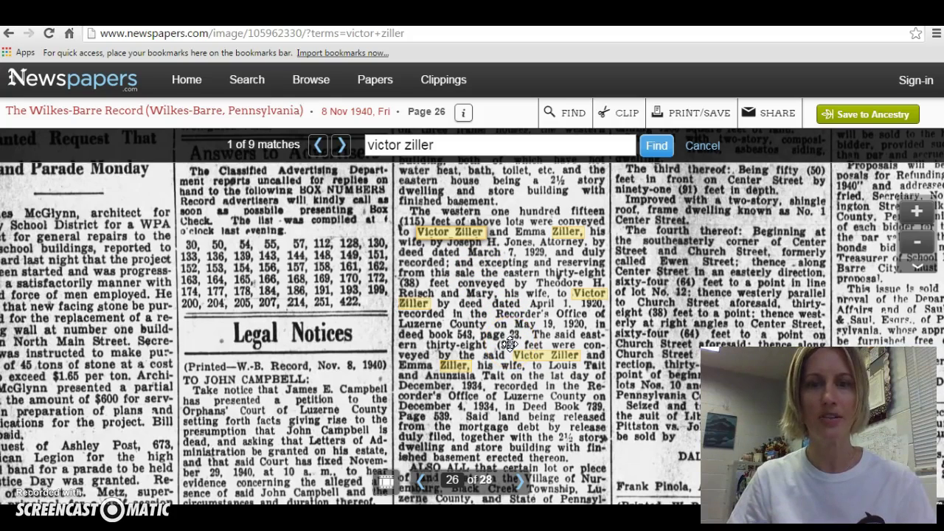
drag(509, 344, 504, 325)
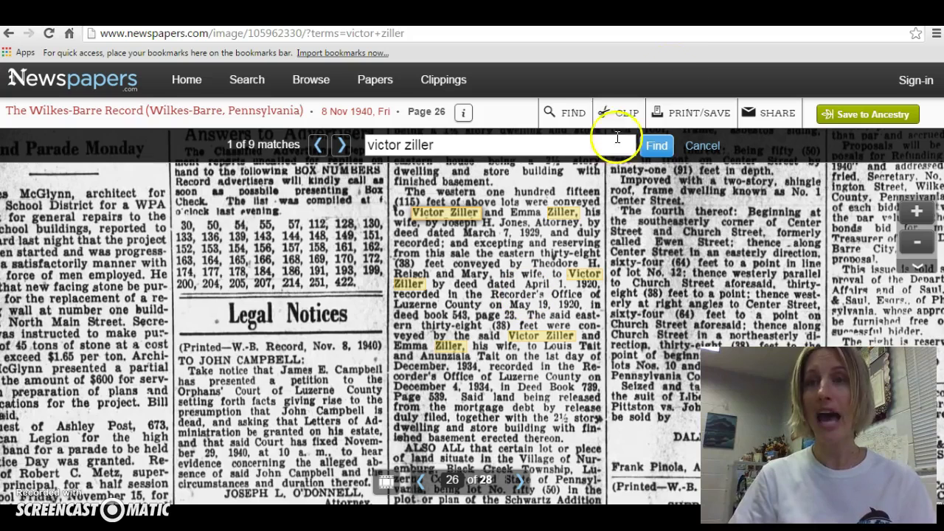
click(693, 116)
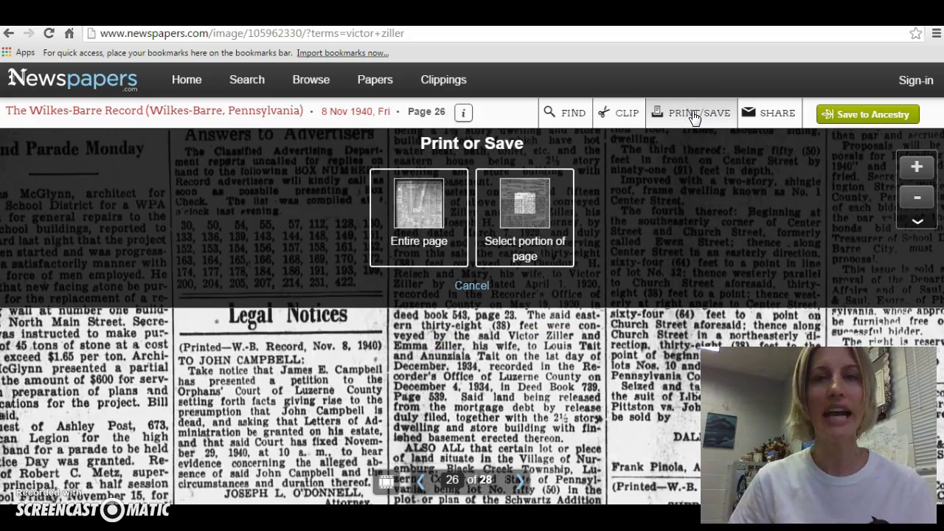
click(521, 226)
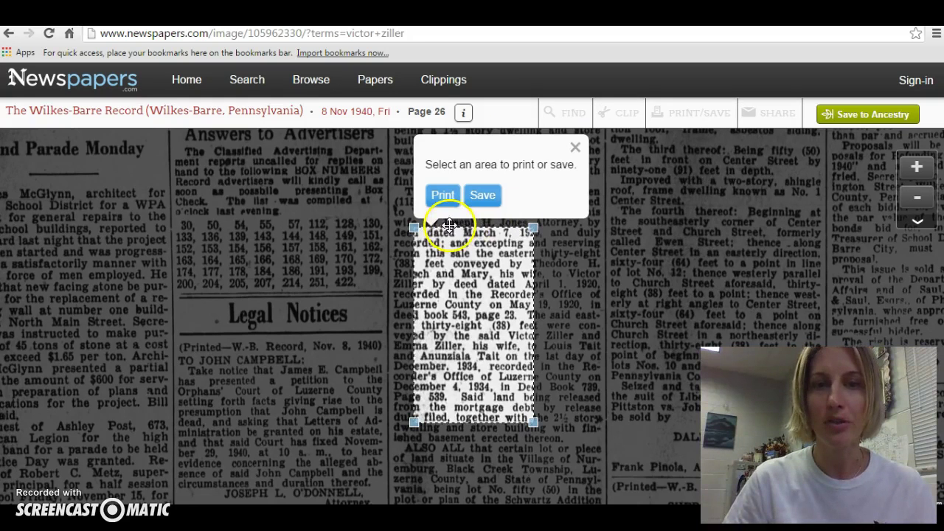
drag(413, 225, 396, 175)
drag(534, 422, 602, 447)
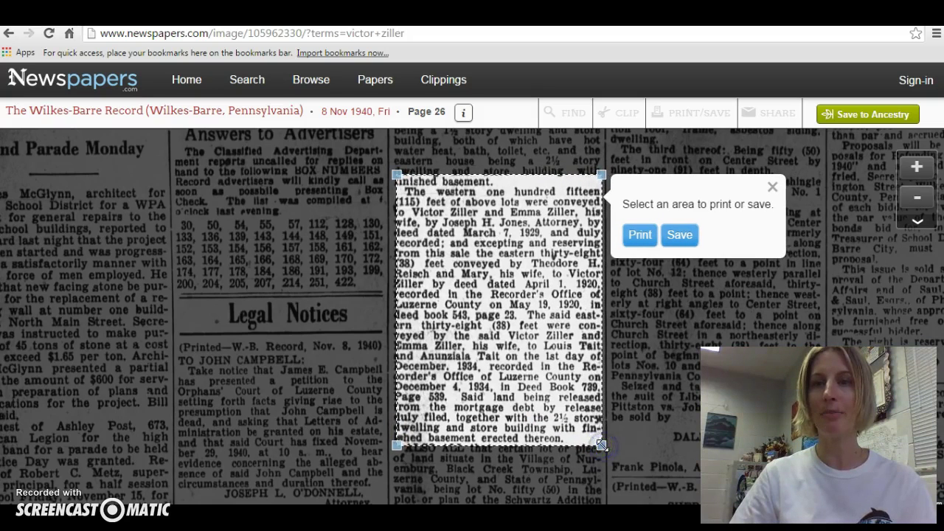
- Save the framed newspaper portion as a PDF with source information and open the downloaded file
click(687, 241)
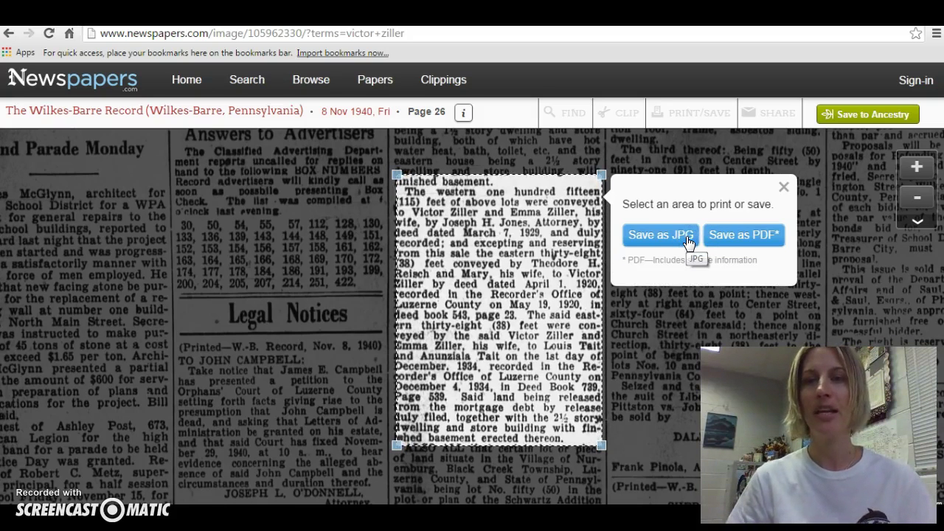
click(735, 238)
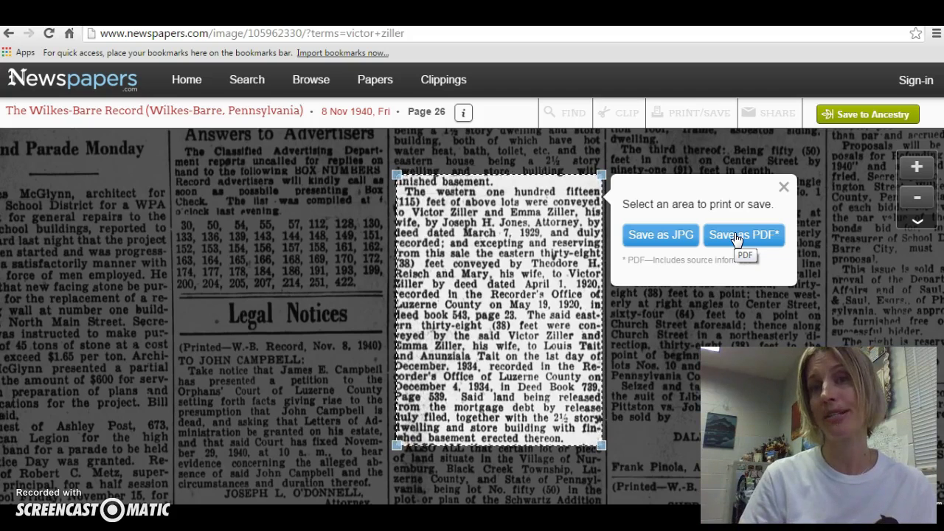
click(688, 243)
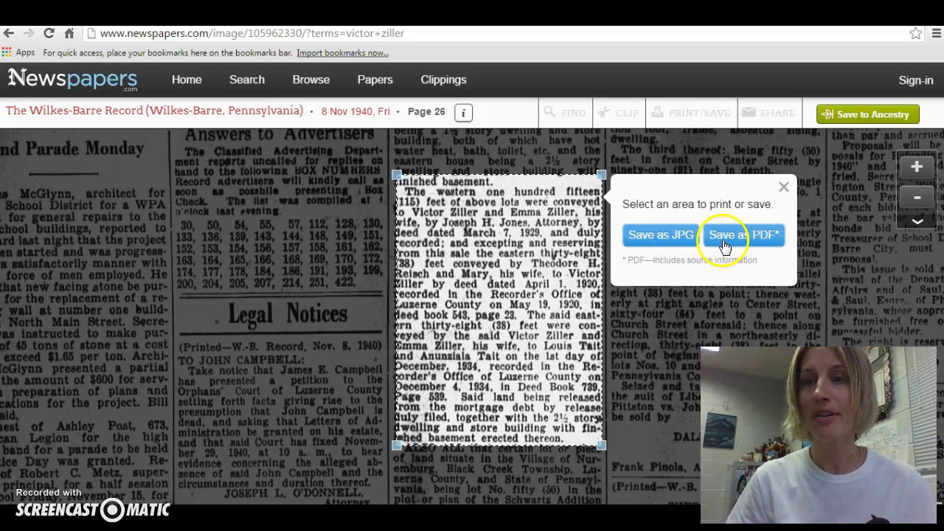
click(722, 238)
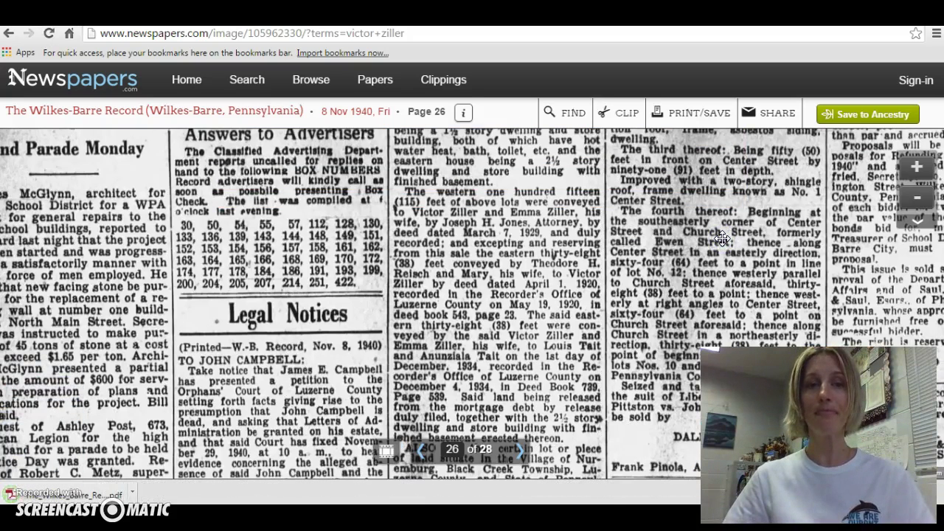
click(98, 492)
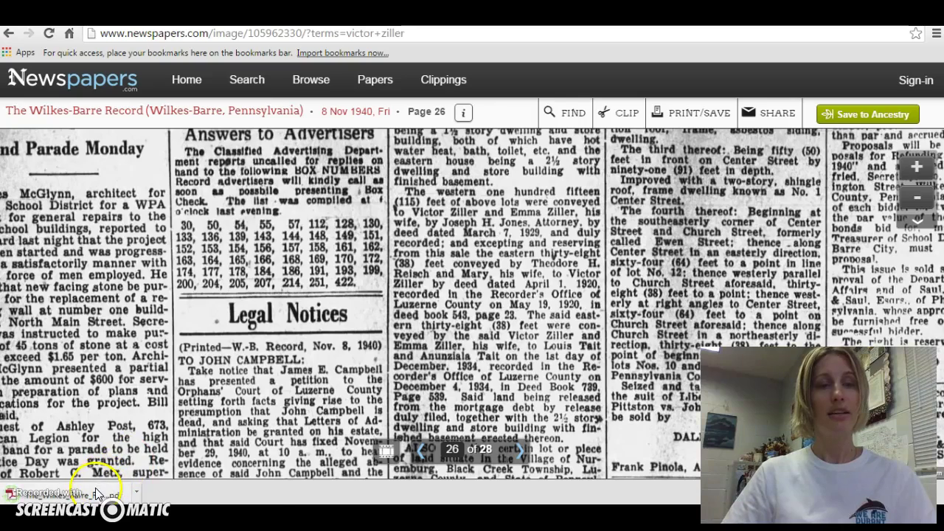